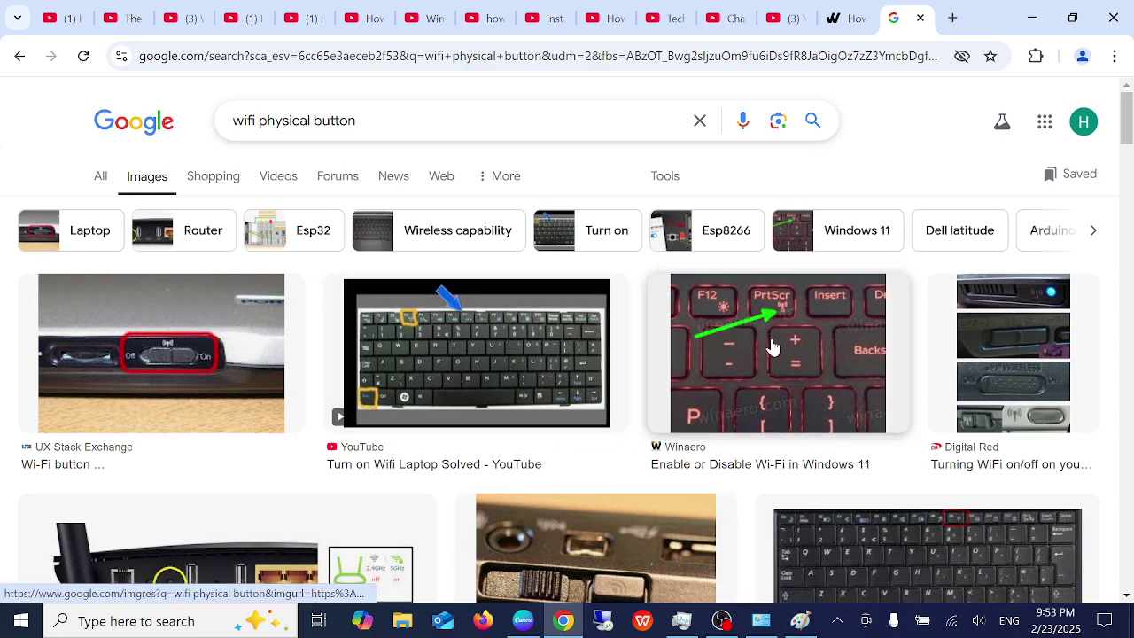
Examine the image results for physical Wi-Fi buttons, looking at laptop switches and keyboard wireless keys.
{"action": "left_click", "coordinate": [777, 348]}
{"action": "left_click", "coordinate": [1054, 291]}
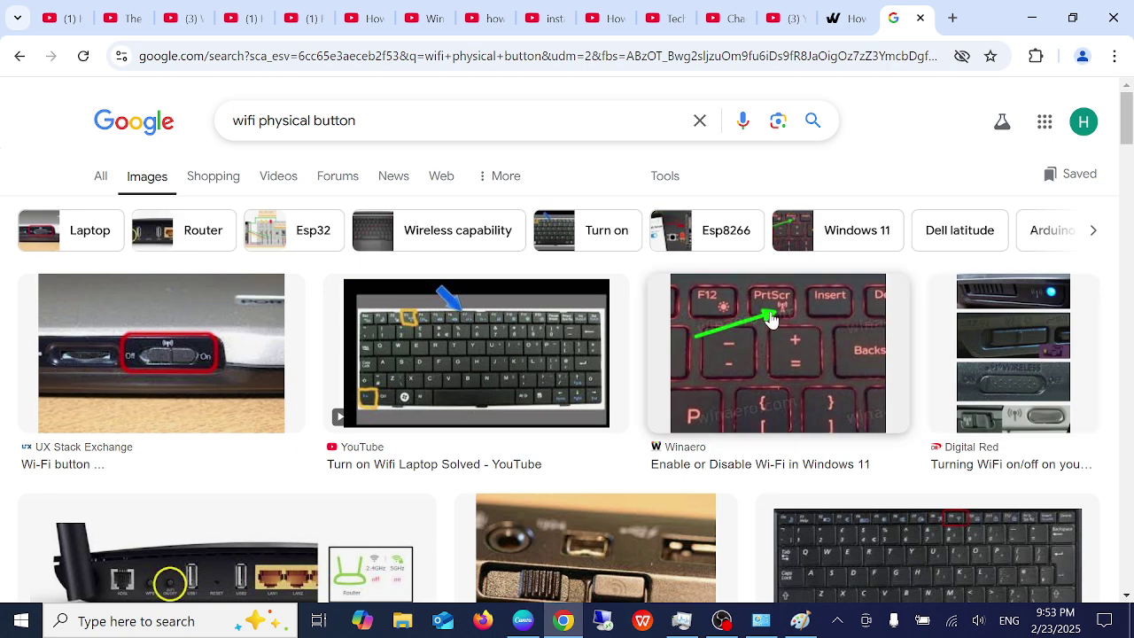
{"action": "left_click", "coordinate": [169, 384]}
{"action": "left_click", "coordinate": [1054, 290]}
{"action": "scroll", "coordinate": [452, 411], "scroll_direction": "down", "scroll_amount": 2}
{"action": "scroll", "coordinate": [806, 443], "scroll_direction": "down", "scroll_amount": 2}
{"action": "scroll", "coordinate": [415, 419], "scroll_direction": "down", "scroll_amount": 5}
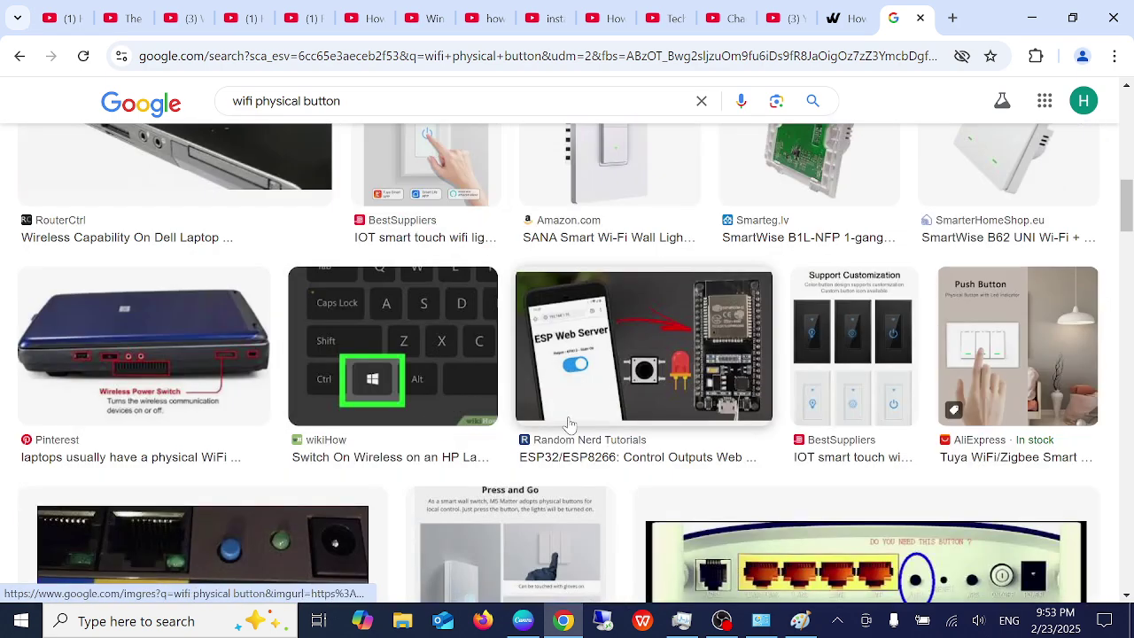
{"action": "scroll", "coordinate": [143, 356], "scroll_direction": "down", "scroll_amount": 1}
{"action": "scroll", "coordinate": [584, 403], "scroll_direction": "down", "scroll_amount": 3}
{"action": "left_click", "coordinate": [604, 372]}
{"action": "left_click", "coordinate": [1054, 164]}
{"action": "scroll", "coordinate": [562, 409], "scroll_direction": "down", "scroll_amount": 2}
{"action": "scroll", "coordinate": [558, 408], "scroll_direction": "up", "scroll_amount": 6}
{"action": "scroll", "coordinate": [546, 425], "scroll_direction": "up", "scroll_amount": 8}
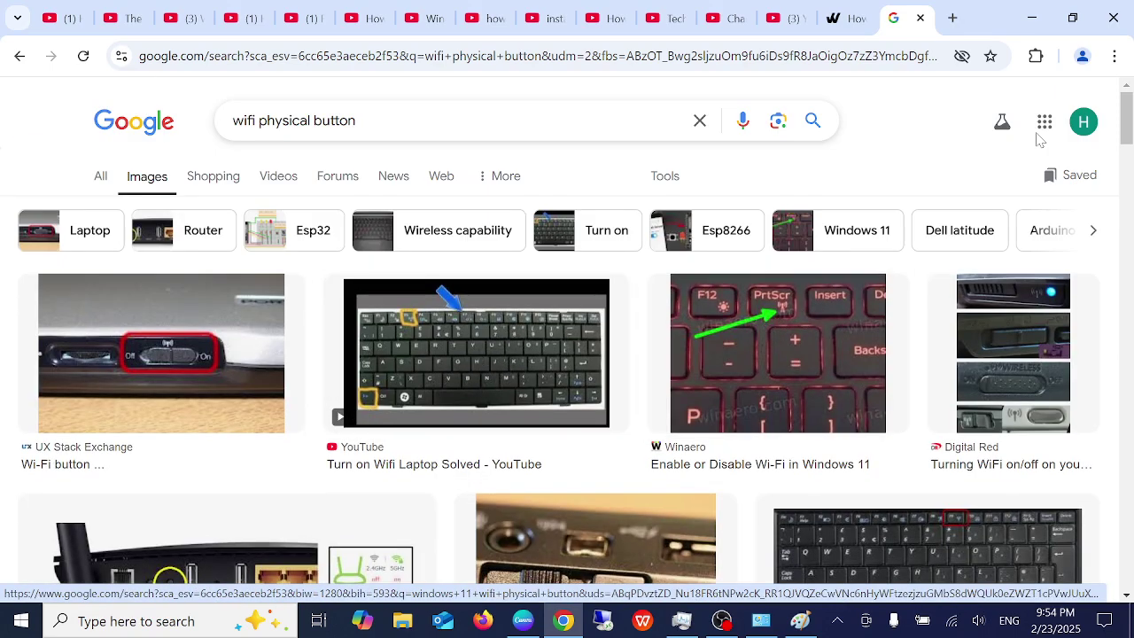
Minimize the browser and open the Network Connections window by running ncpa.cpl.
{"action": "left_click", "coordinate": [1030, 18]}
{"action": "left_click", "coordinate": [142, 621]}
{"action": "type", "text": "run"}
{"action": "left_click", "coordinate": [182, 146]}
{"action": "left_click_drag", "start_coordinate": [225, 408], "coordinate": [720, 247]}
{"action": "type", "text": "ncpa.cpl"}
{"action": "key", "text": "Return"}
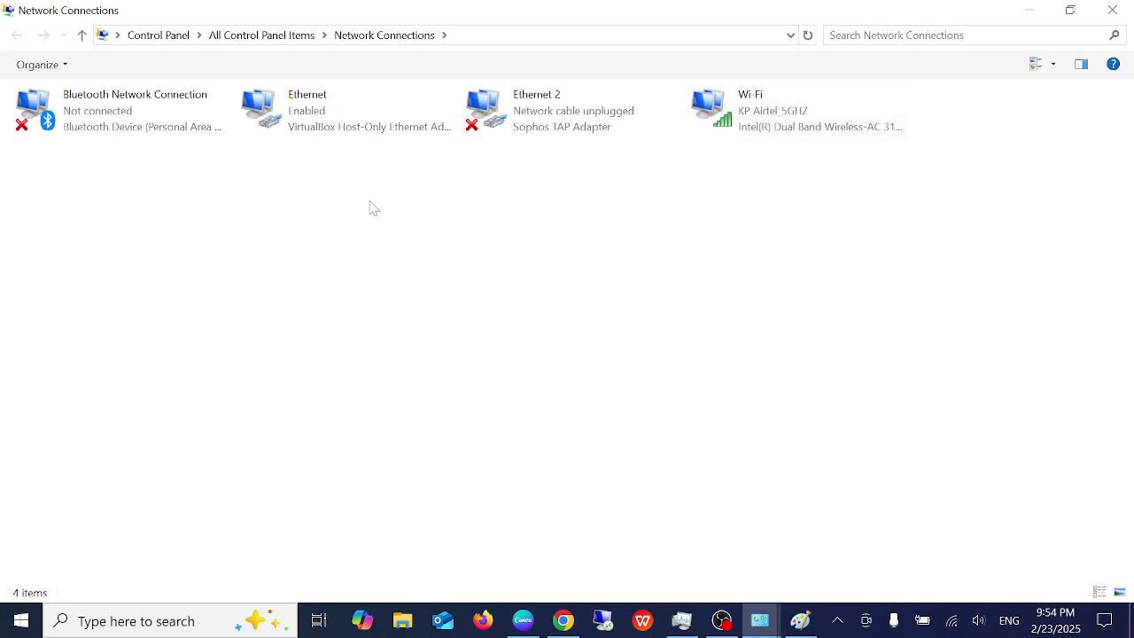
Confirm the Wi-Fi adapter's Internet Protocol Version 4 properties with DNS servers 8.8.8.8 and 8.8.4.4, and close the adapter's properties.
{"action": "left_click", "coordinate": [757, 126]}
{"action": "right_click", "coordinate": [755, 126]}
{"action": "left_click", "coordinate": [604, 308]}
{"action": "left_click", "coordinate": [415, 345]}
{"action": "left_click", "coordinate": [503, 415]}
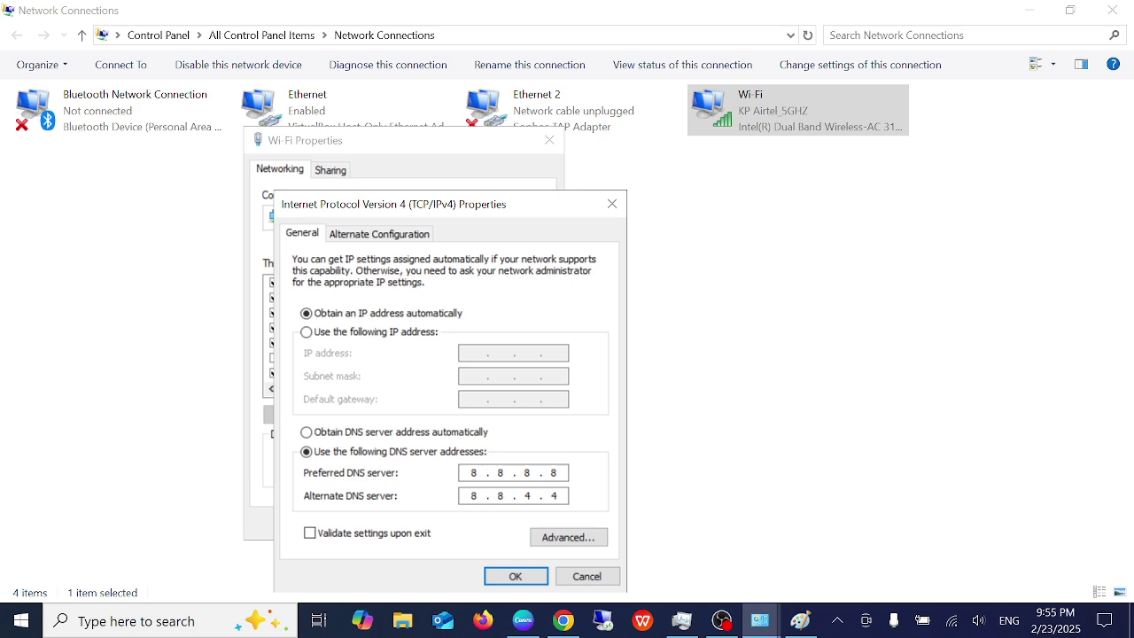
{"action": "left_click", "coordinate": [521, 574]}
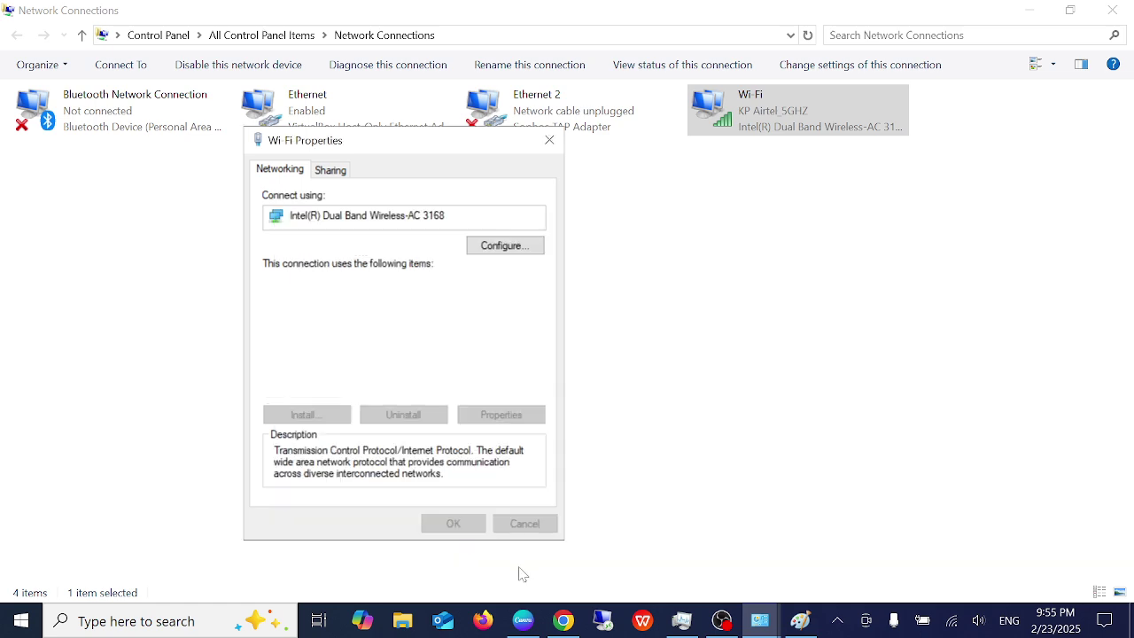
{"action": "left_click", "coordinate": [549, 140]}
Disable the Wi-Fi network adapter.
{"action": "right_click", "coordinate": [755, 113]}
{"action": "left_click", "coordinate": [628, 126]}
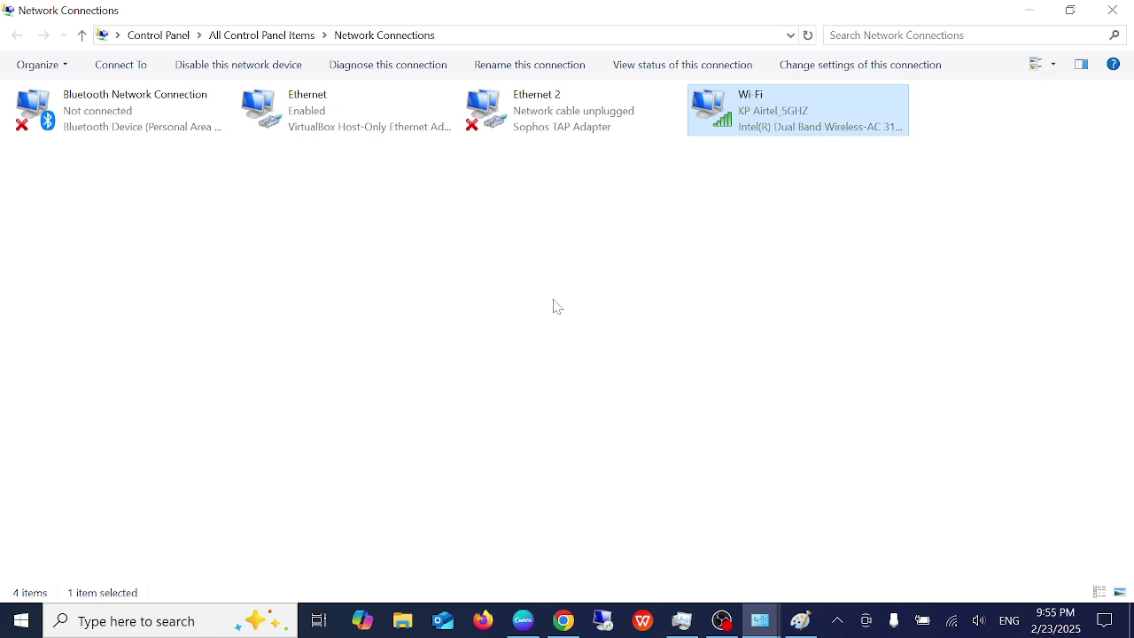
{"action": "right_click", "coordinate": [658, 232]}
{"action": "left_click", "coordinate": [521, 301]}
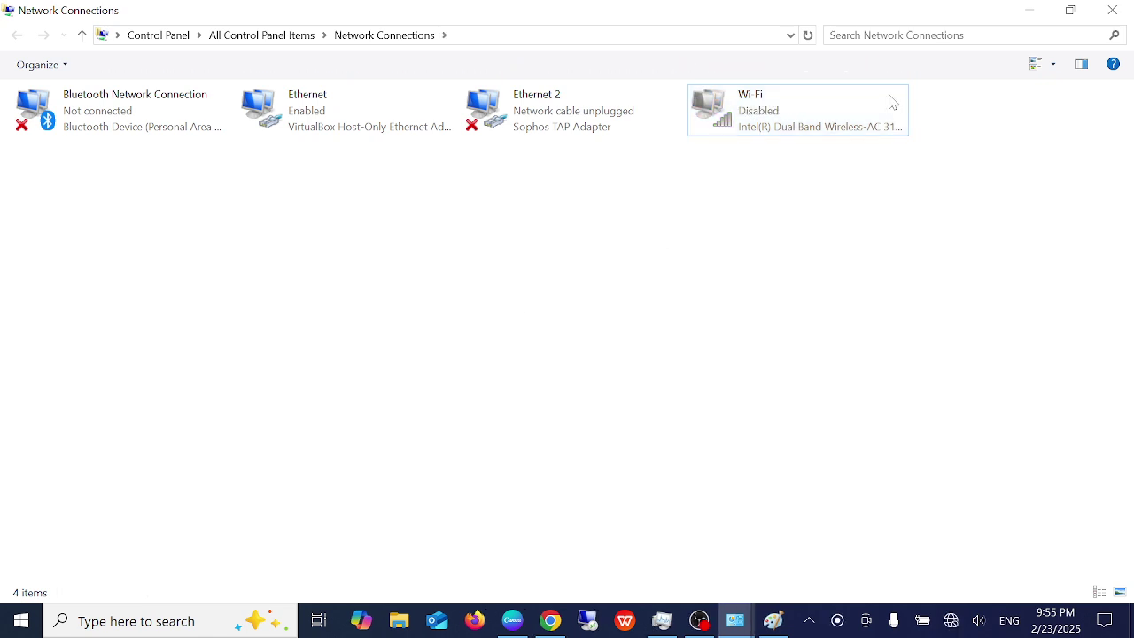
Enable the Wi-Fi network adapter again and open its properties.
{"action": "left_click", "coordinate": [886, 105]}
{"action": "right_click", "coordinate": [753, 111]}
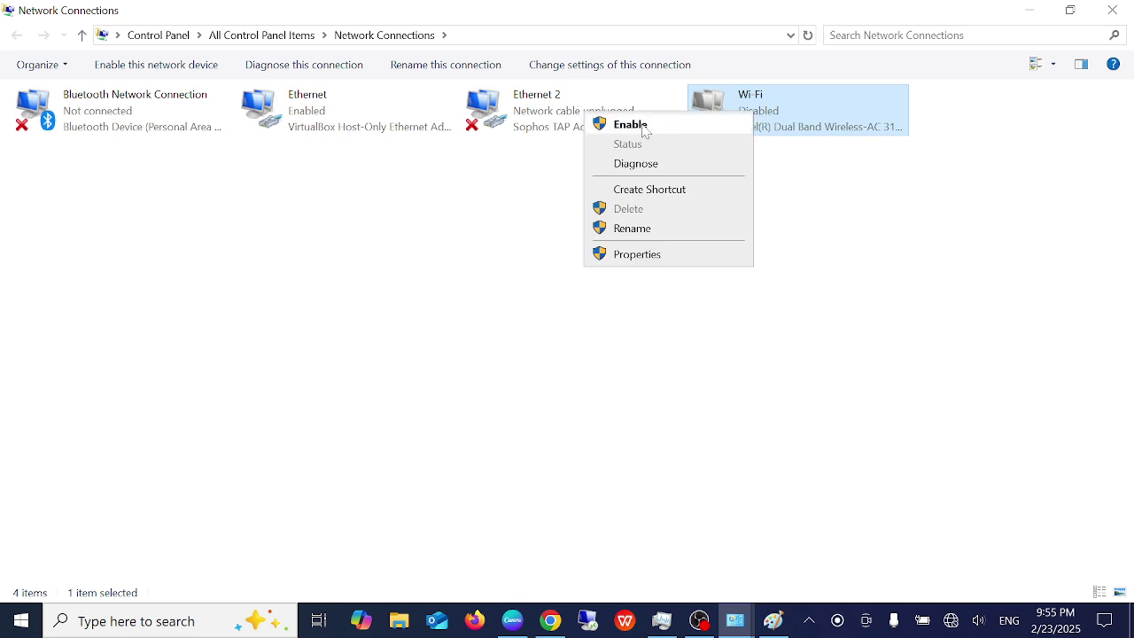
{"action": "left_click", "coordinate": [631, 125]}
{"action": "right_click", "coordinate": [763, 122]}
{"action": "left_click", "coordinate": [625, 310]}
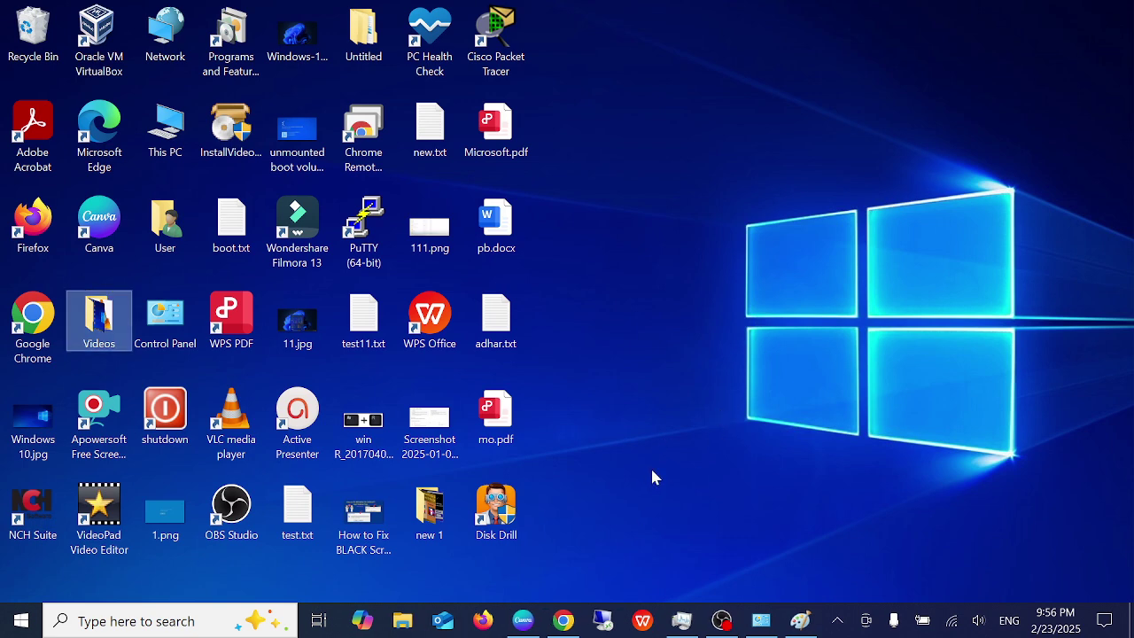
Open Device Manager and expand the Network adapters category.
{"action": "left_click", "coordinate": [24, 622]}
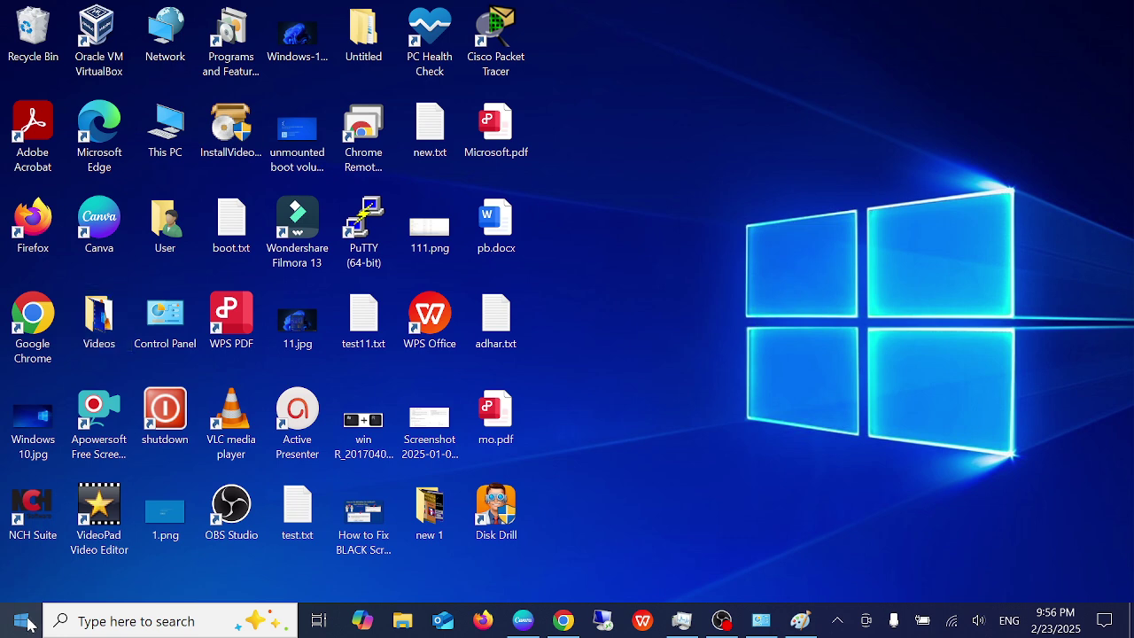
{"action": "right_click", "coordinate": [24, 622]}
{"action": "left_click", "coordinate": [122, 248]}
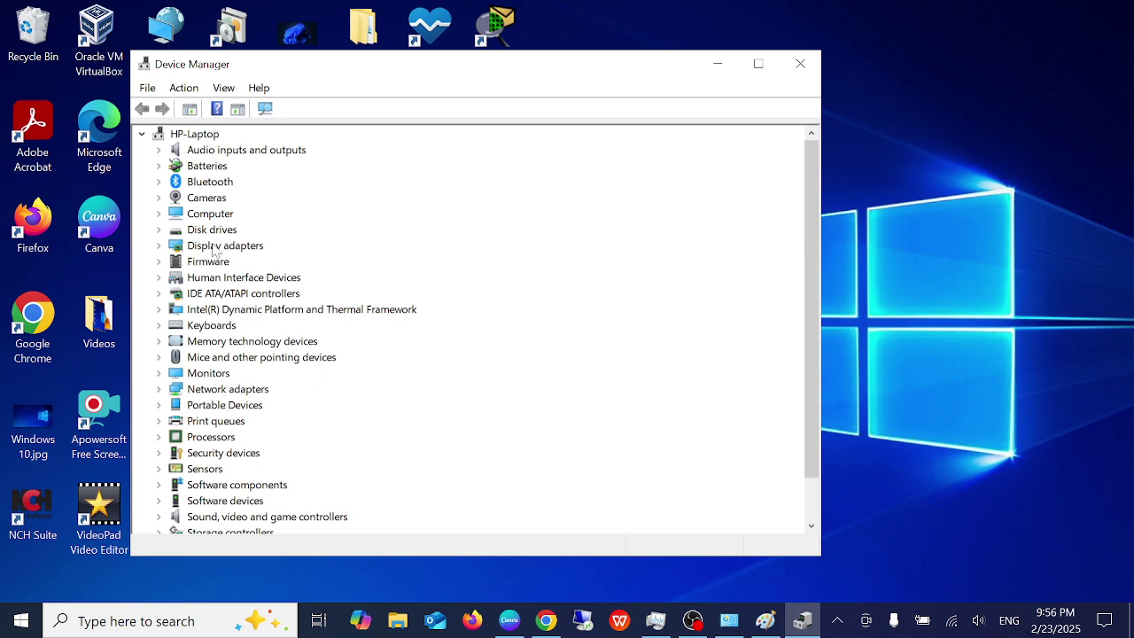
{"action": "double_click", "coordinate": [202, 392]}
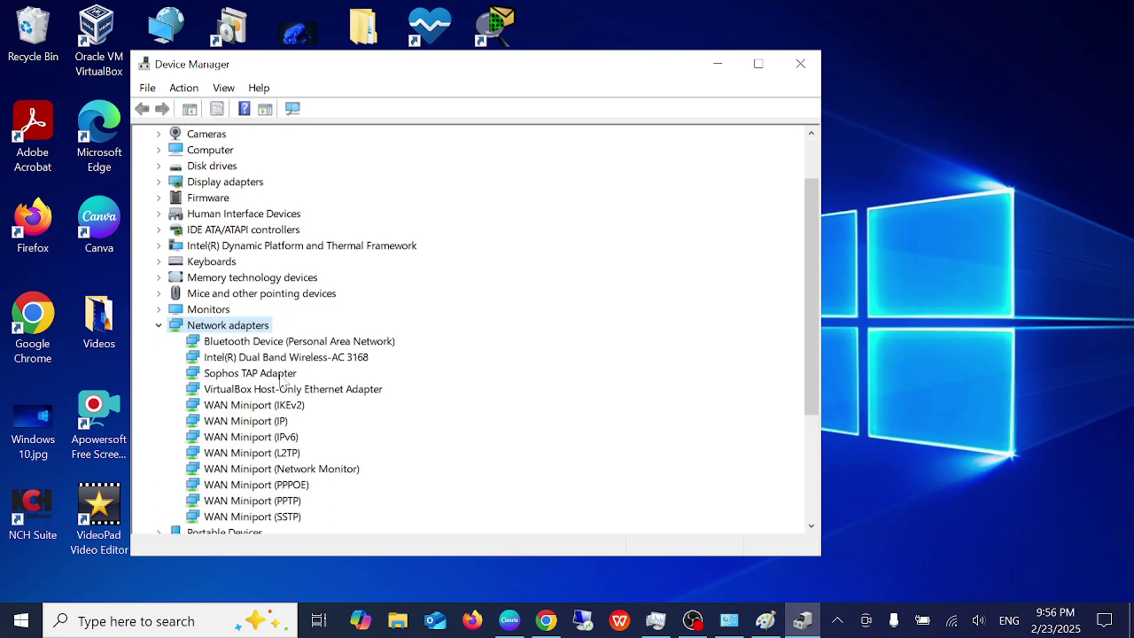
Run the driver update for the Intel(R) Dual Band Wireless-AC 3168 network adapter and close the wizard.
{"action": "left_click", "coordinate": [286, 359]}
{"action": "right_click", "coordinate": [289, 357]}
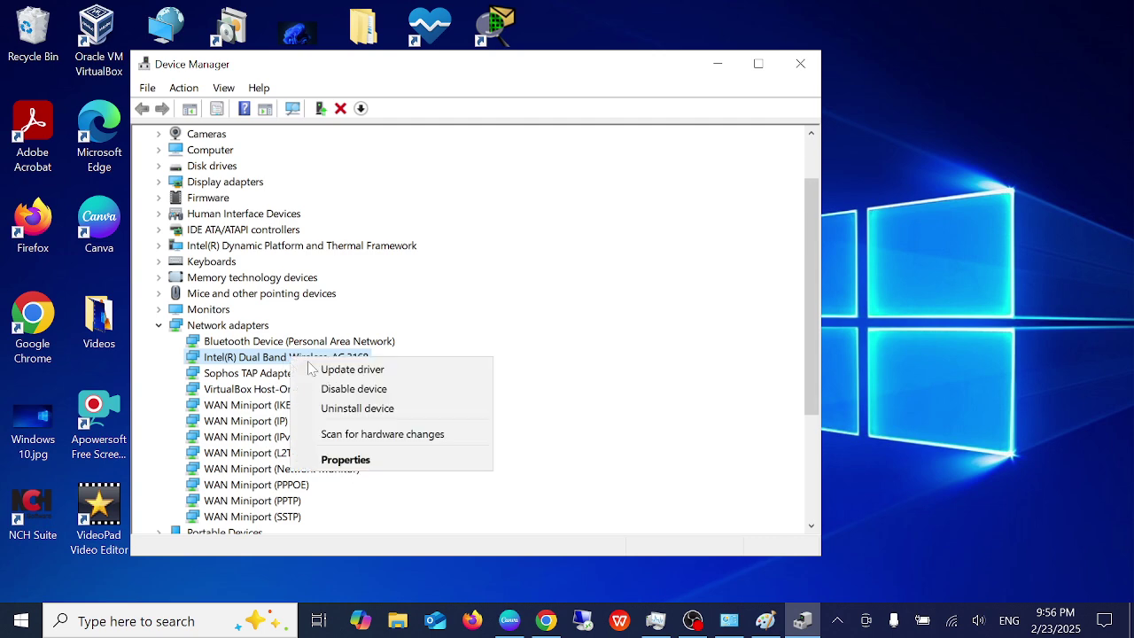
{"action": "left_click", "coordinate": [348, 375]}
{"action": "left_click", "coordinate": [367, 280]}
{"action": "left_click", "coordinate": [709, 517]}
Start another driver update under Network adapters and leave the wizard.
{"action": "right_click", "coordinate": [292, 369]}
{"action": "left_click", "coordinate": [327, 372]}
{"action": "left_click", "coordinate": [428, 383]}
{"action": "left_click", "coordinate": [428, 386]}
{"action": "left_click", "coordinate": [704, 521]}
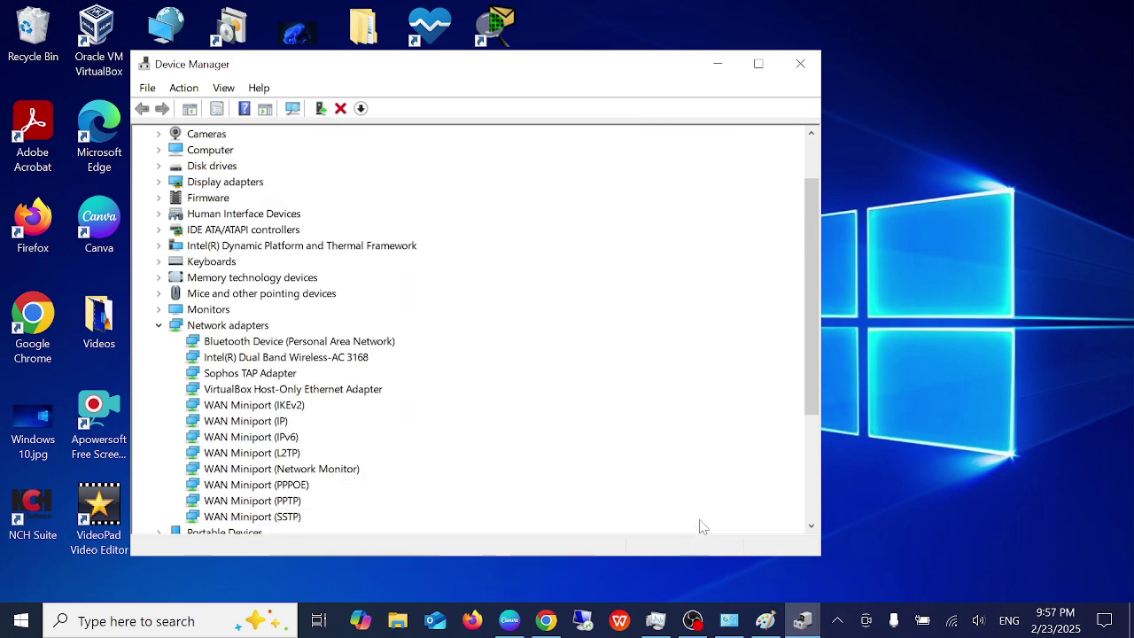